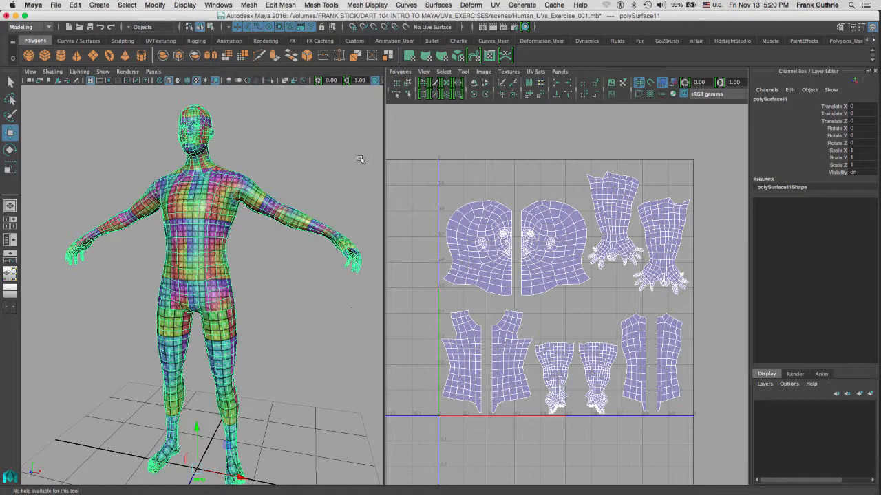
# Switch the body mesh to edge selection in the UV editor for work on the two head halves
pyautogui.moveTo(351, 155)
pyautogui.keyDown('alt'); pyautogui.mouseDown()
pyautogui.moveTo(318, 162)
pyautogui.moveTo(341, 164)
pyautogui.mouseUp(); pyautogui.keyUp('alt')
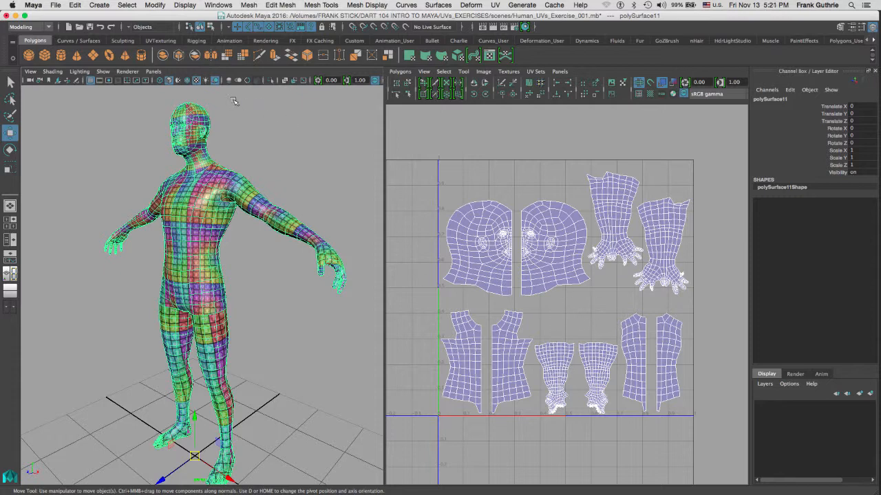
pyautogui.keyDown('alt'); pyautogui.moveTo(372, 205); pyautogui.dragTo(301, 246); pyautogui.keyUp('alt')
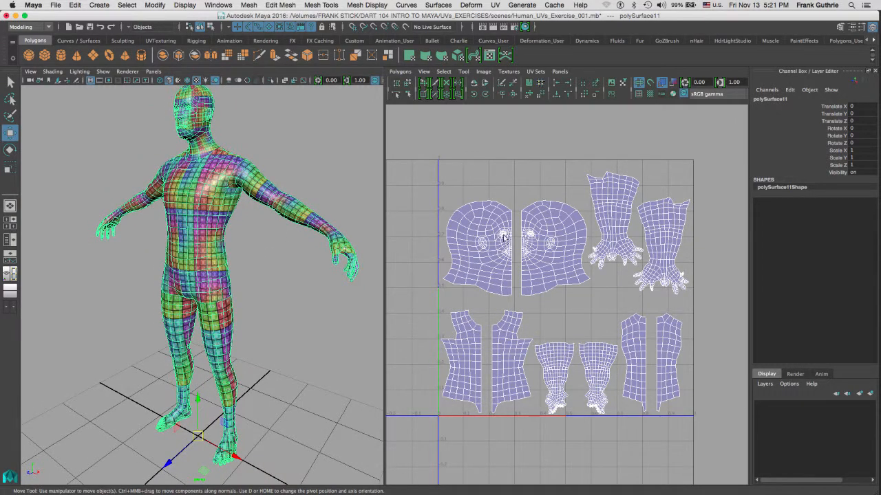
pyautogui.keyDown('alt'); pyautogui.moveTo(522, 247); pyautogui.dragTo(615, 193, button='right'); pyautogui.keyUp('alt')
pyautogui.rightClick(547, 172)
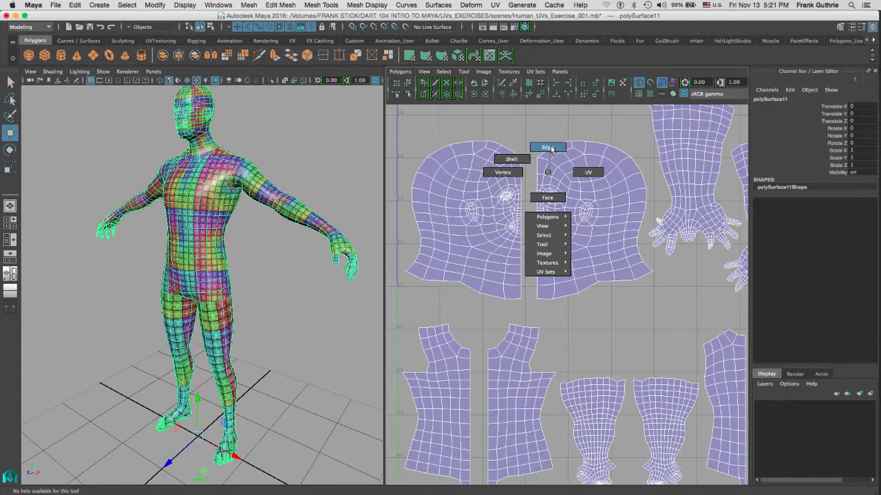
pyautogui.click(549, 148)
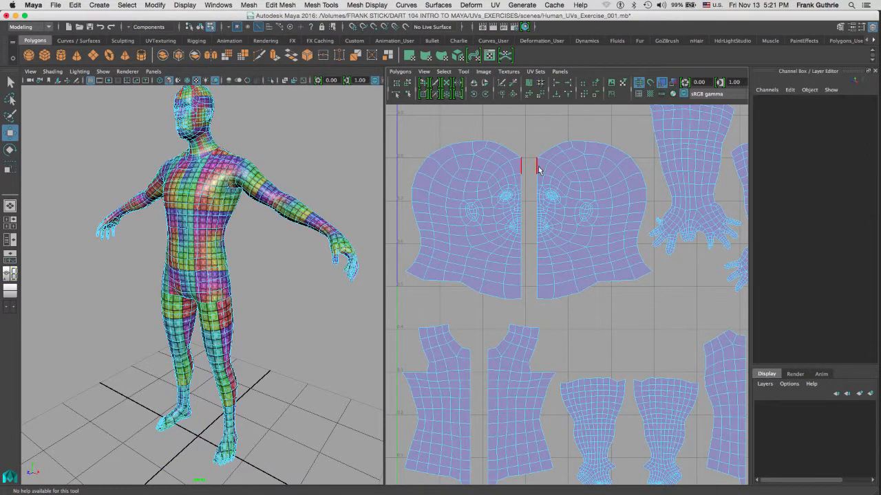
# Select the facing centre edges of the two head halves and move and sew them together into one head shell
pyautogui.click(537, 166)
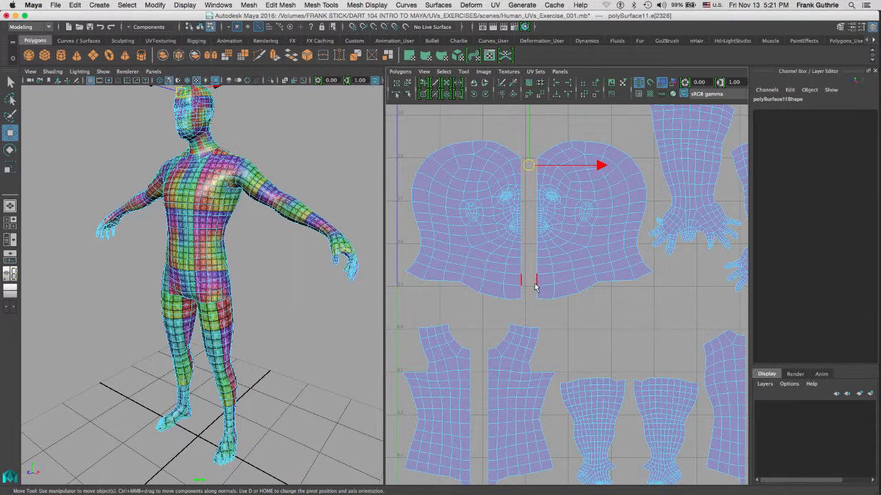
pyautogui.press('q')
pyautogui.click(539, 169)
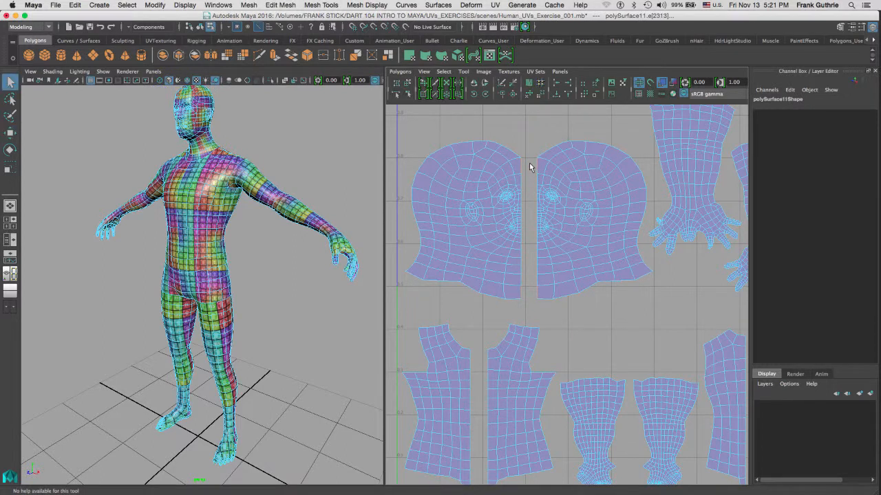
pyautogui.moveTo(531, 163); pyautogui.dragTo(559, 294)
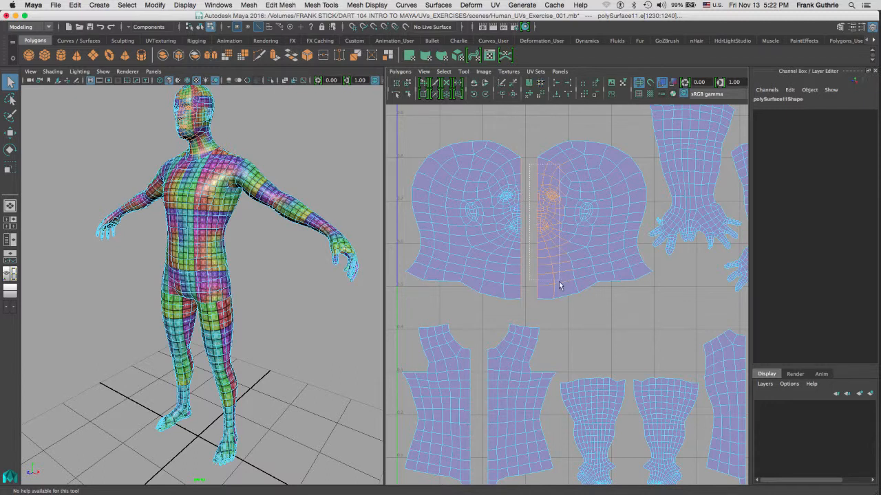
pyautogui.click(536, 298)
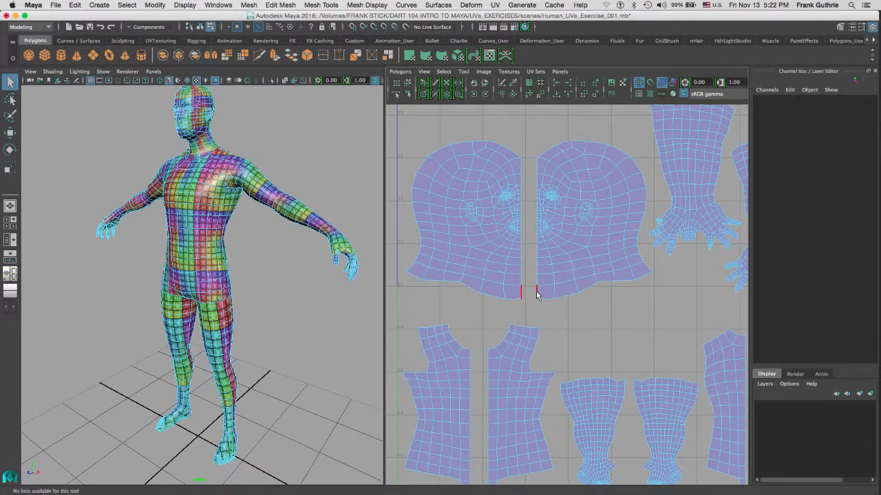
pyautogui.click(538, 294)
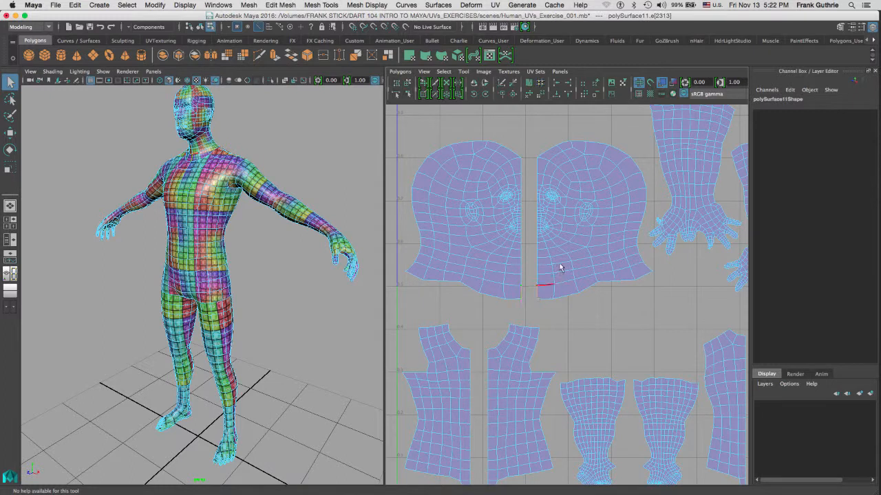
pyautogui.click(538, 171)
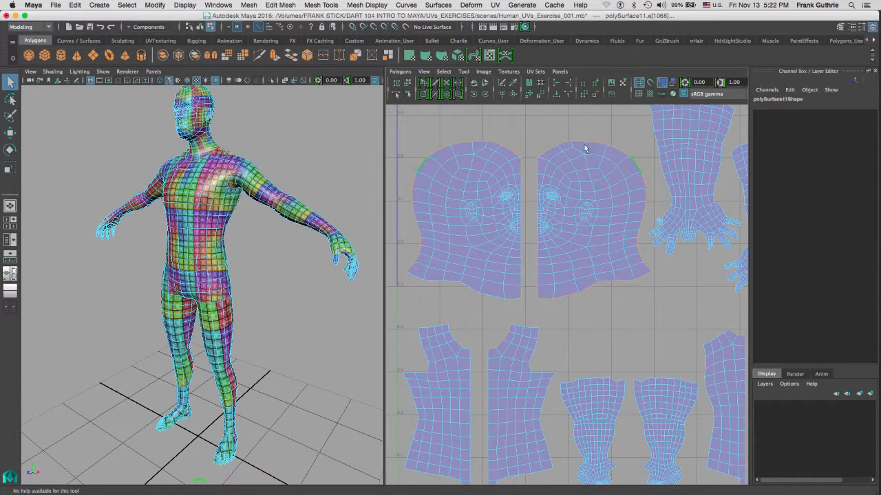
pyautogui.moveTo(529, 166); pyautogui.dragTo(569, 284)
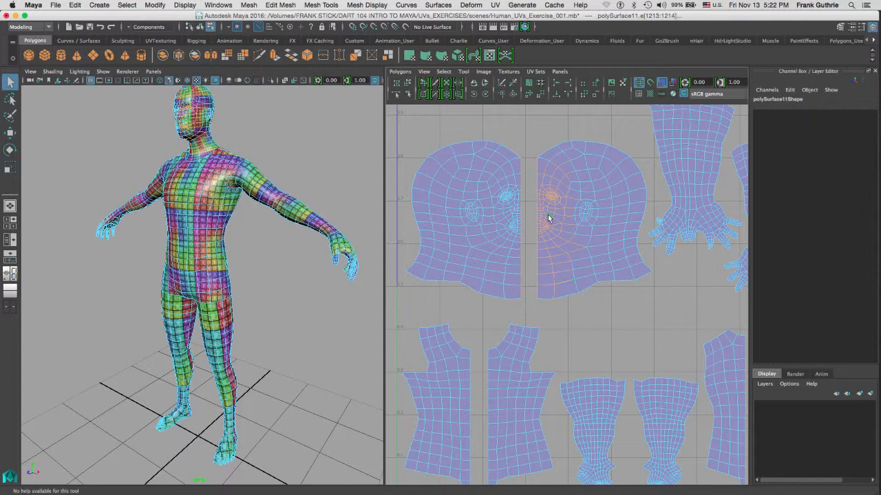
pyautogui.keyDown('alt'); pyautogui.moveTo(555, 210); pyautogui.dragTo(589, 200, button='right'); pyautogui.keyUp('alt')
pyautogui.keyDown('alt'); pyautogui.moveTo(589, 200); pyautogui.dragTo(611, 208, button='middle'); pyautogui.keyUp('alt')
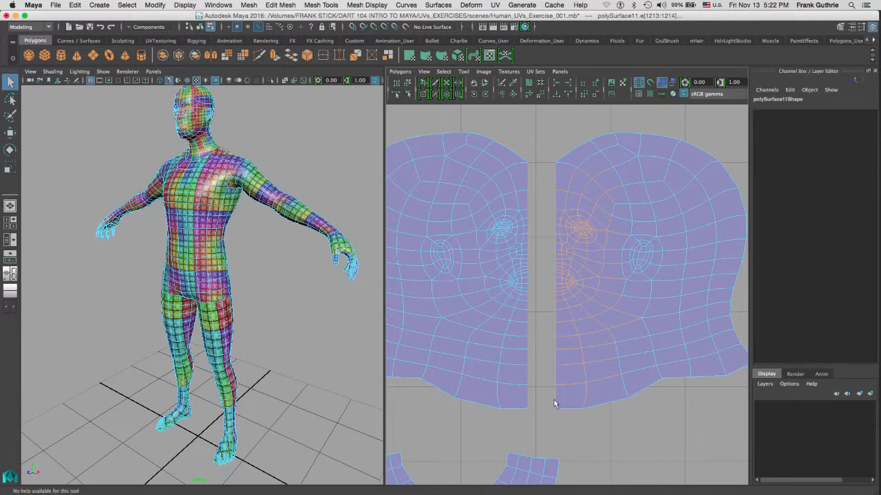
pyautogui.click(513, 95)
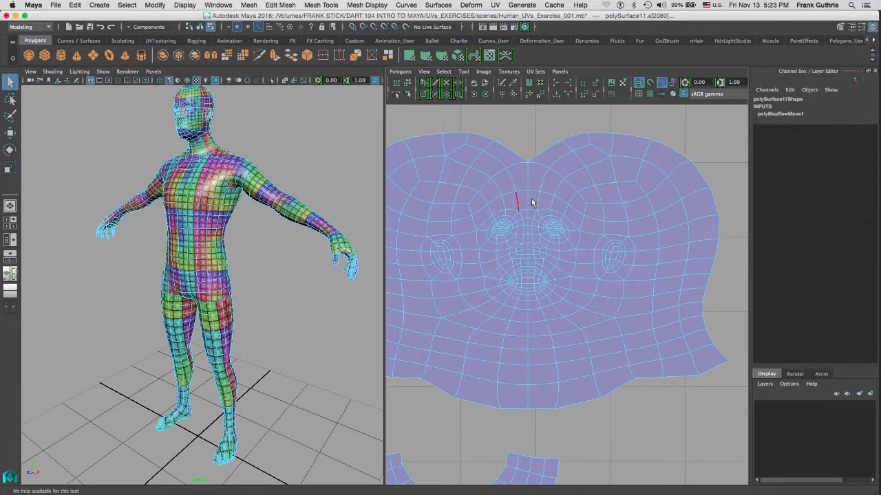
# Select the centre seam edges of the front torso halves, check them on the shaded model, and move and sew the halves together
pyautogui.keyDown('alt'); pyautogui.moveTo(552, 128); pyautogui.dragTo(330, 158, button='right'); pyautogui.keyUp('alt')
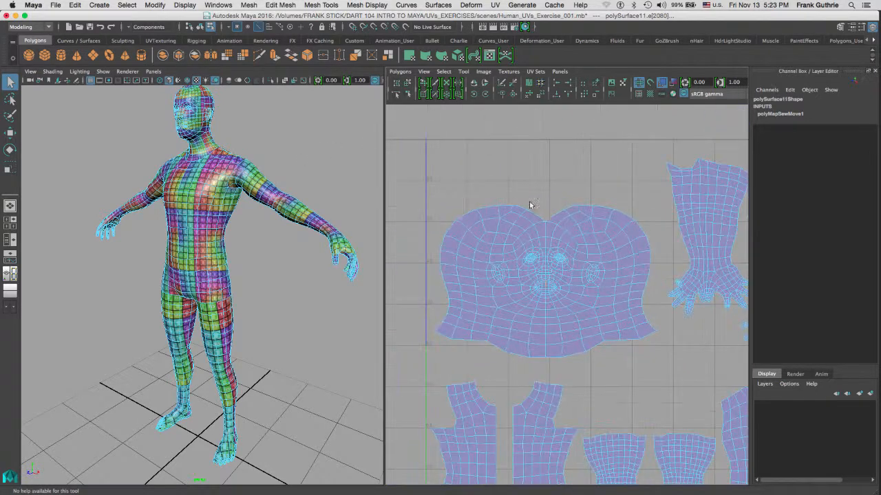
pyautogui.keyDown('alt'); pyautogui.moveTo(603, 203); pyautogui.dragTo(630, 41, button='middle'); pyautogui.keyUp('alt')
pyautogui.keyDown('alt'); pyautogui.moveTo(506, 237); pyautogui.dragTo(572, 170, button='right'); pyautogui.keyUp('alt')
pyautogui.moveTo(573, 169); pyautogui.dragTo(585, 416)
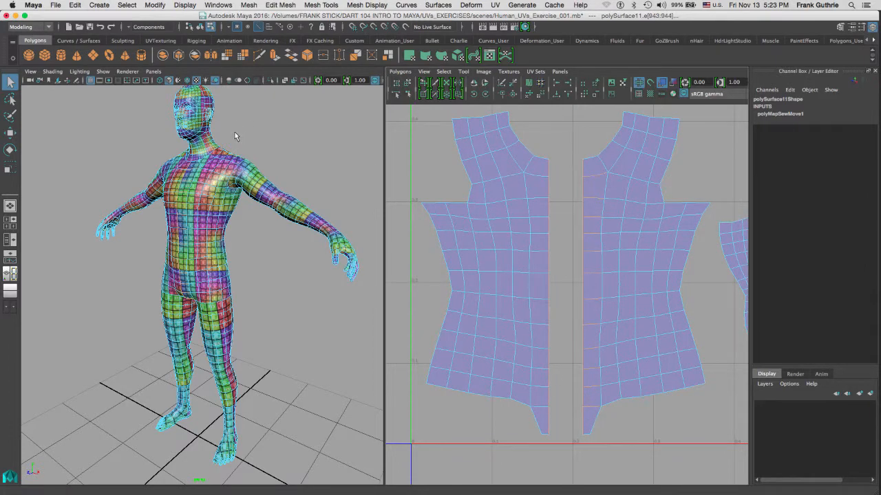
pyautogui.press('5')
pyautogui.keyDown('alt'); pyautogui.moveTo(276, 152); pyautogui.dragTo(299, 255); pyautogui.keyUp('alt')
pyautogui.press('f')
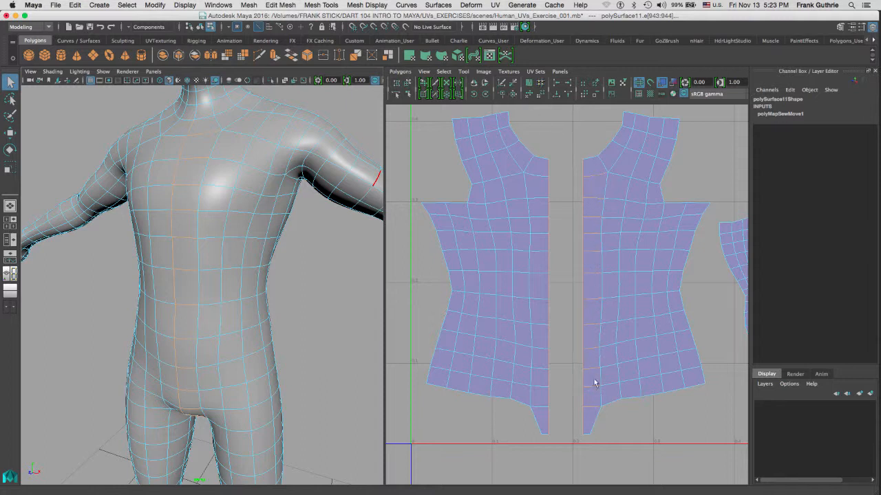
pyautogui.click(512, 94)
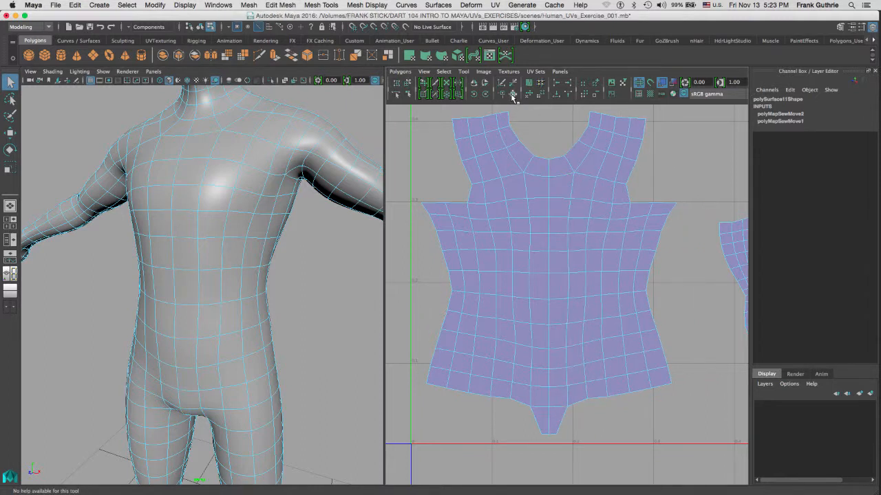
# Select the centre seam edges of the back torso halves, check them on the model's back, and move and sew the halves together
pyautogui.keyDown('alt'); pyautogui.moveTo(678, 238); pyautogui.dragTo(402, 221, button='middle'); pyautogui.keyUp('alt')
pyautogui.keyDown('alt'); pyautogui.moveTo(602, 228); pyautogui.dragTo(534, 245, button='middle'); pyautogui.keyUp('alt')
pyautogui.moveTo(556, 142); pyautogui.dragTo(570, 429)
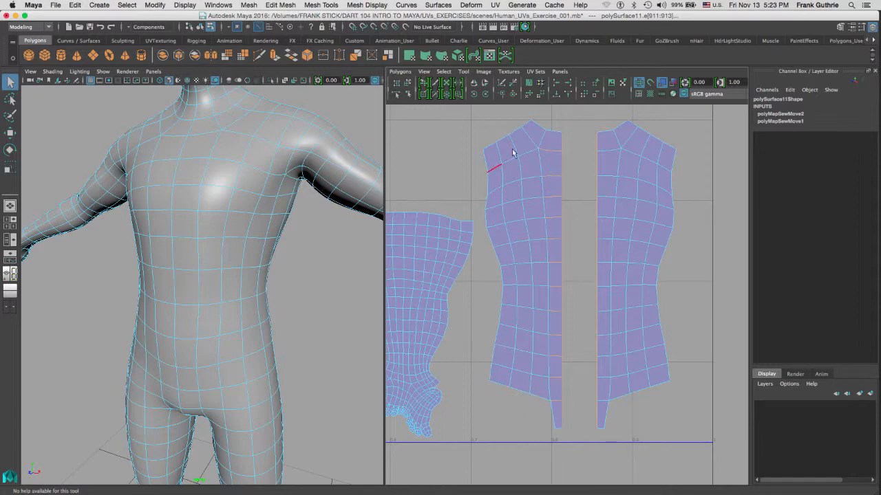
pyautogui.keyDown('alt'); pyautogui.moveTo(545, 205); pyautogui.dragTo(678, 200, button='middle'); pyautogui.keyUp('alt')
pyautogui.keyDown('alt'); pyautogui.moveTo(556, 186); pyautogui.dragTo(689, 206, button='middle'); pyautogui.keyUp('alt')
pyautogui.keyDown('alt'); pyautogui.moveTo(627, 202); pyautogui.dragTo(377, 189, button='middle'); pyautogui.keyUp('alt')
pyautogui.moveTo(566, 145); pyautogui.dragTo(584, 421)
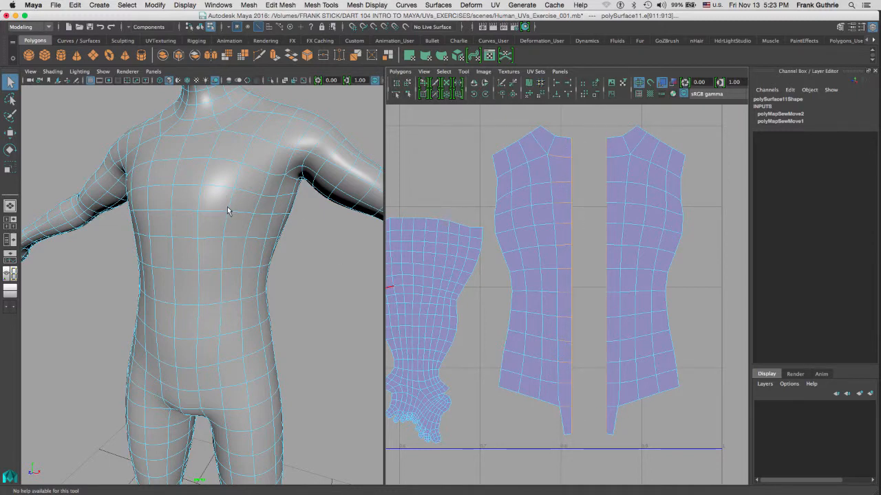
pyautogui.scroll(3, 229, 210)
pyautogui.keyDown('alt'); pyautogui.moveTo(295, 291); pyautogui.dragTo(198, 274); pyautogui.keyUp('alt')
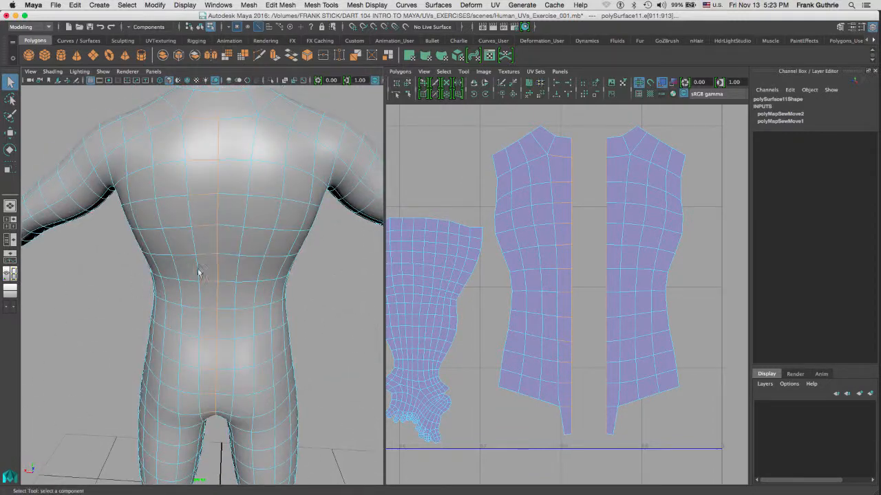
pyautogui.click(513, 94)
pyautogui.press('a')
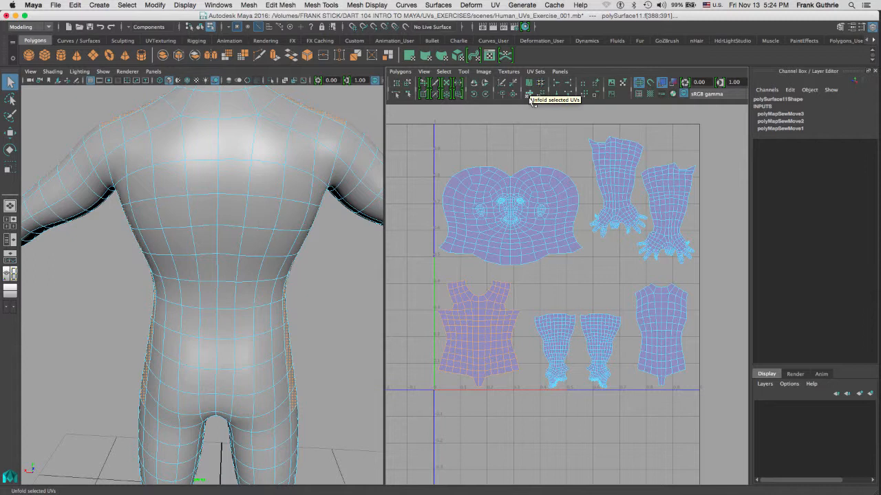
# Try the Unfold command with its options on the body's UV shells and inspect the checker texture over the whole figure
pyautogui.click(400, 73)
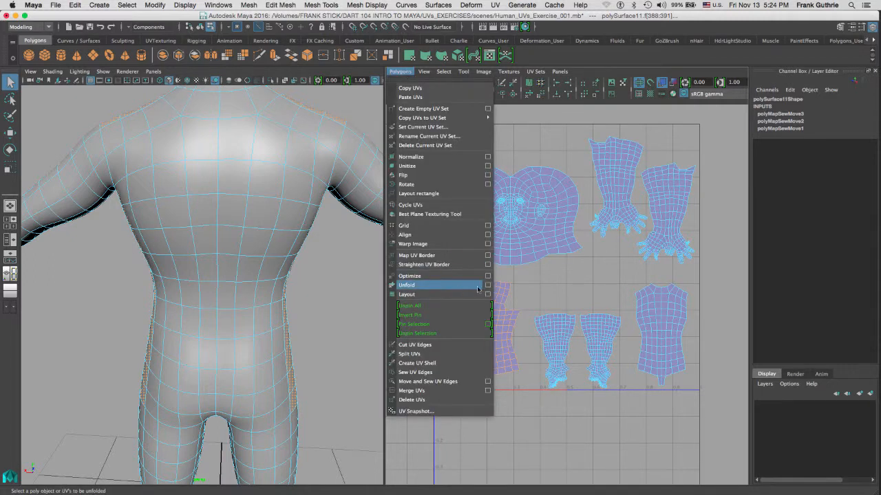
pyautogui.click(488, 287)
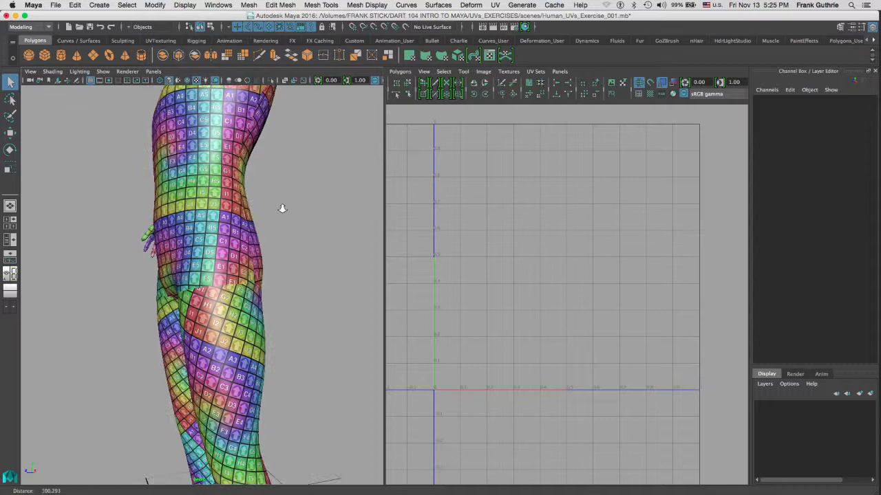
pyautogui.keyDown('alt'); pyautogui.moveTo(282, 208); pyautogui.dragTo(336, 218); pyautogui.keyUp('alt')
pyautogui.keyDown('alt'); pyautogui.moveTo(336, 219); pyautogui.dragTo(249, 215, button='right'); pyautogui.keyUp('alt')
pyautogui.keyDown('alt'); pyautogui.moveTo(279, 230); pyautogui.dragTo(249, 222, button='middle'); pyautogui.keyUp('alt')
pyautogui.keyDown('alt'); pyautogui.moveTo(248, 219); pyautogui.dragTo(265, 266); pyautogui.keyUp('alt')
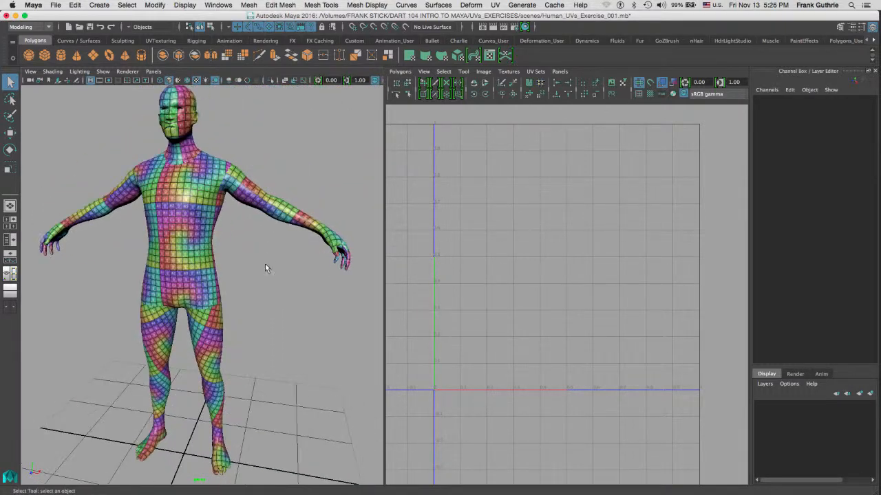
pyautogui.keyDown('alt'); pyautogui.moveTo(265, 265); pyautogui.dragTo(276, 259, button='right'); pyautogui.keyUp('alt')
pyautogui.keyDown('alt'); pyautogui.moveTo(275, 260); pyautogui.dragTo(269, 262, button='middle'); pyautogui.keyUp('alt')
pyautogui.moveTo(270, 257); pyautogui.dragTo(133, 340)
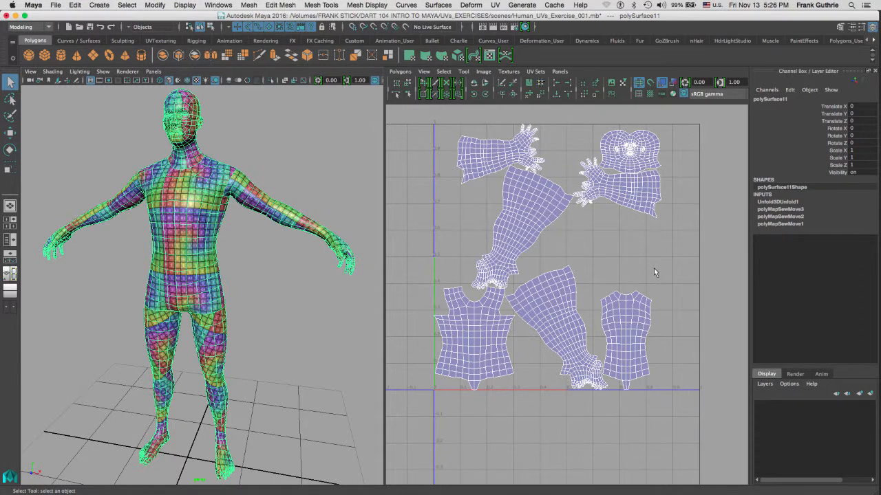
# Run Layout with its options to arrange all the body's UV shells inside the 0 to 1 UV square
pyautogui.click(400, 72)
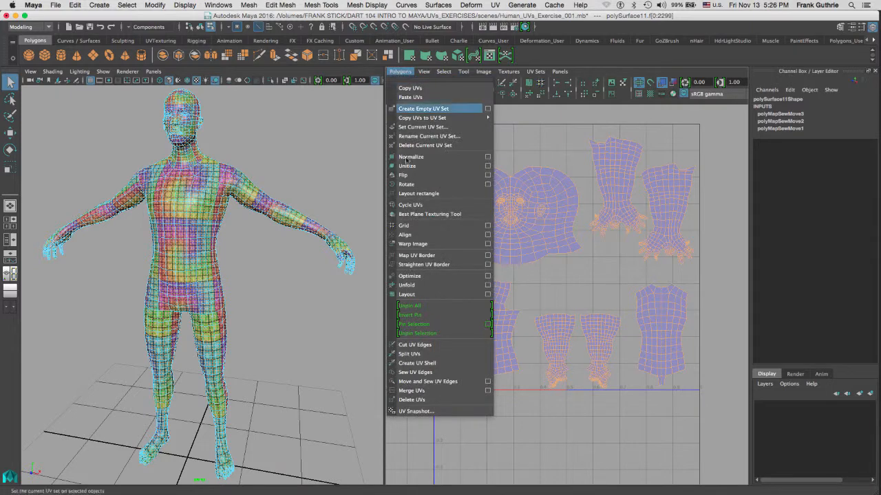
pyautogui.click(488, 294)
pyautogui.click(170, 450)
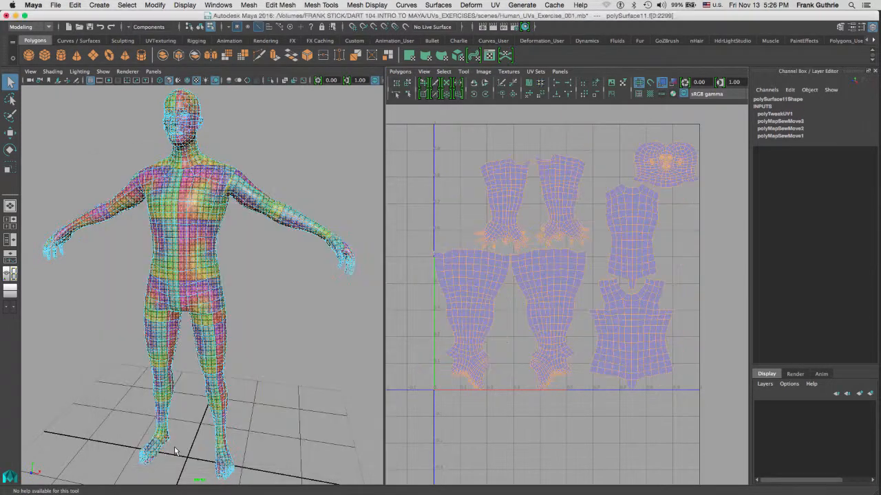
# Clear the face selection, reselect the whole body as an object, and inspect its checker texture and UV layout
pyautogui.moveTo(637, 220); pyautogui.dragTo(677, 221, button='right')
pyautogui.click(296, 163)
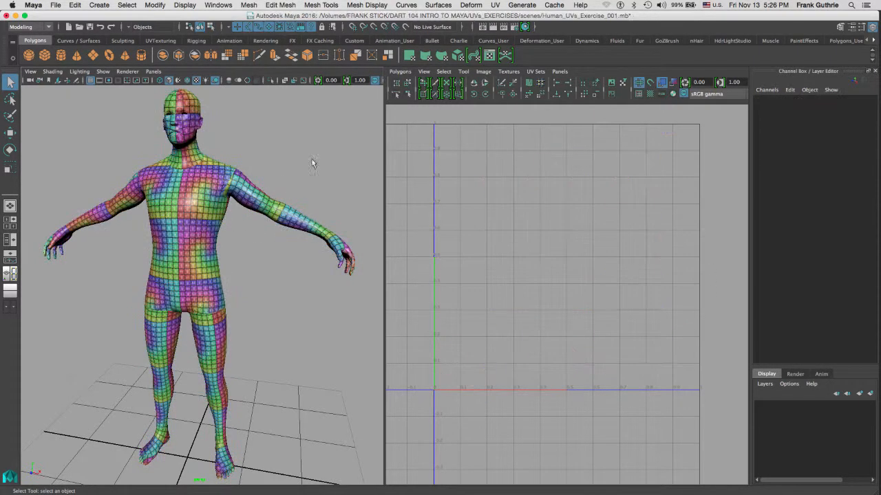
pyautogui.click(289, 219)
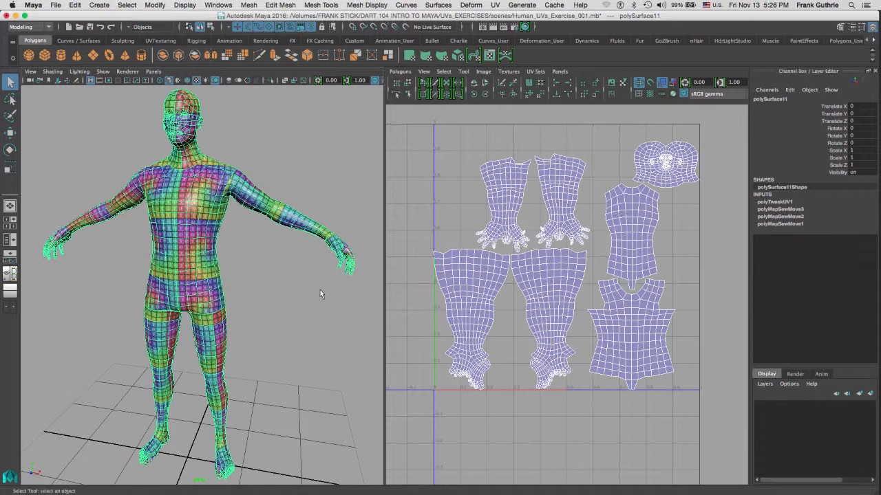
pyautogui.moveTo(322, 291)
pyautogui.keyDown('alt'); pyautogui.mouseDown()
pyautogui.moveTo(309, 293)
pyautogui.moveTo(304, 279)
pyautogui.moveTo(332, 289)
pyautogui.mouseUp(); pyautogui.keyUp('alt')
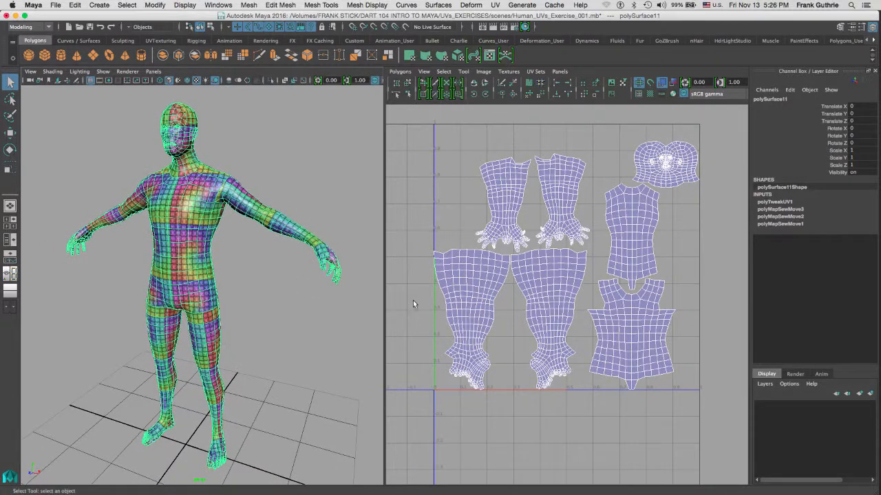